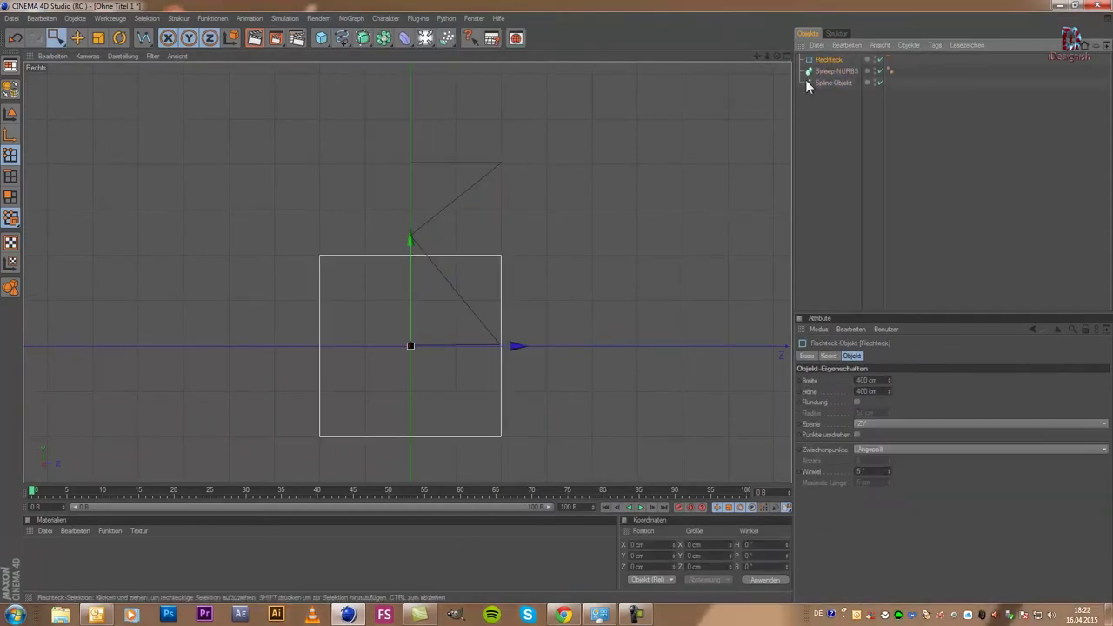
# Mirror the Z-shaped leg spline across the XY plane inside a Symmetry object.
pyautogui.press('F1')
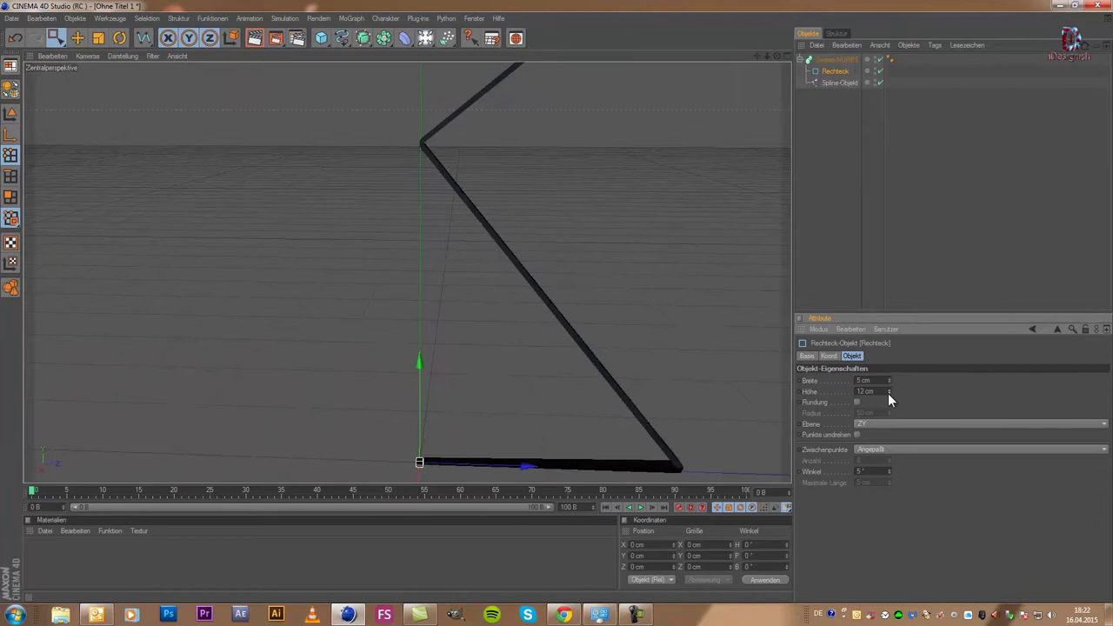
pyautogui.click(603, 424)
pyautogui.keyDown('alt'); pyautogui.moveTo(395, 444); pyautogui.dragTo(609, 261); pyautogui.keyUp('alt')
pyautogui.click(836, 92)
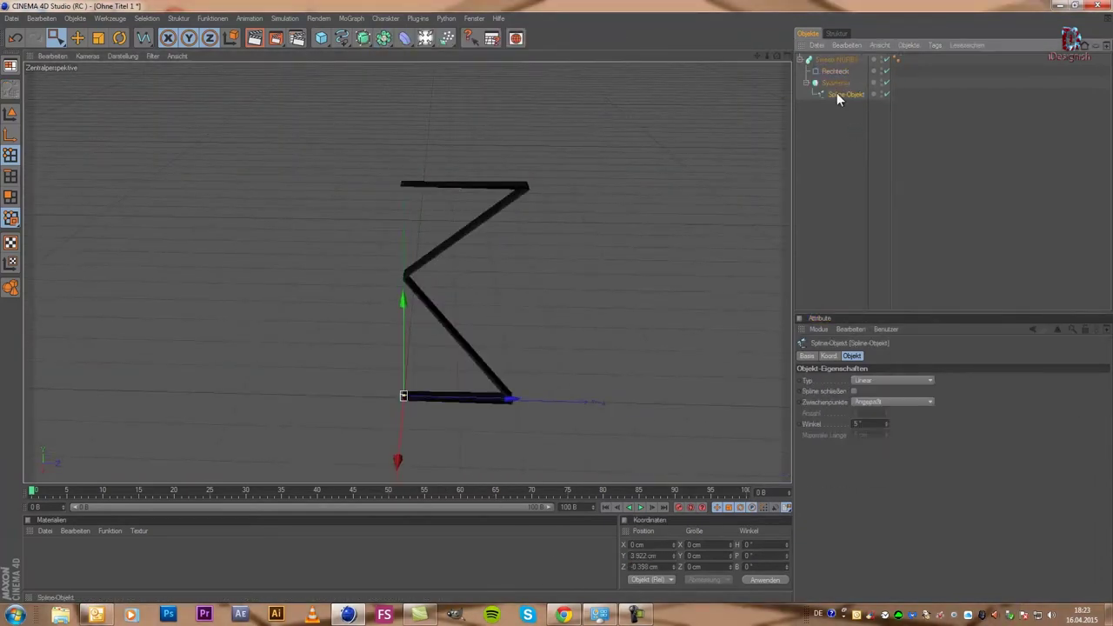
pyautogui.click(872, 385)
pyautogui.hotkey('ctrl', 'z')
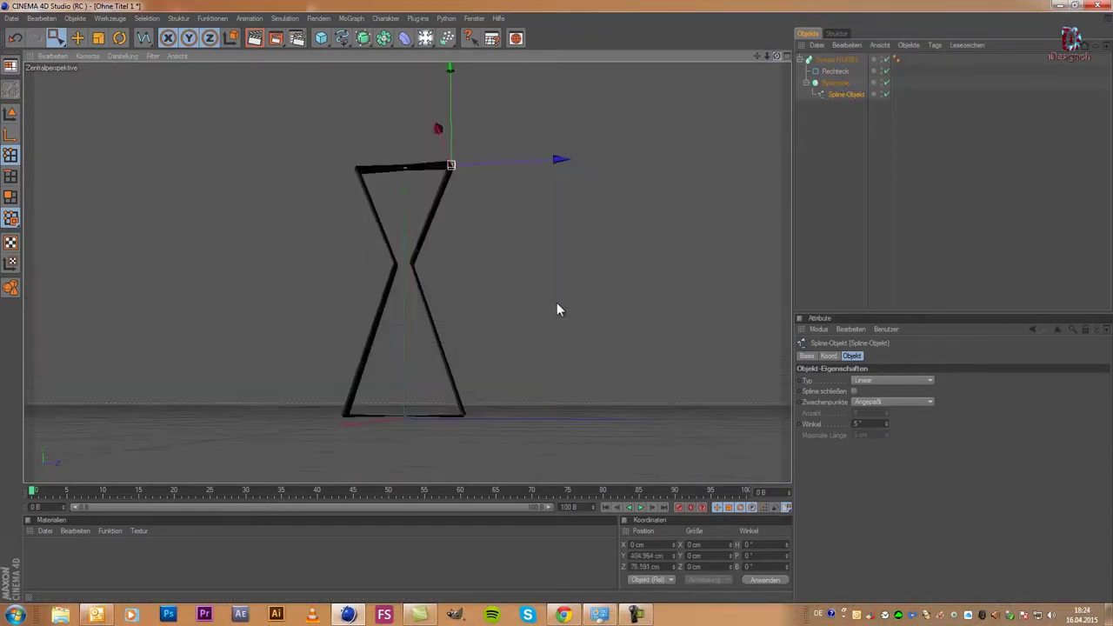
# Add a Cylinder primitive as the lamp pole through the stand's centre.
pyautogui.click(321, 37)
pyautogui.click(597, 48)
pyautogui.middleClick(599, 298)
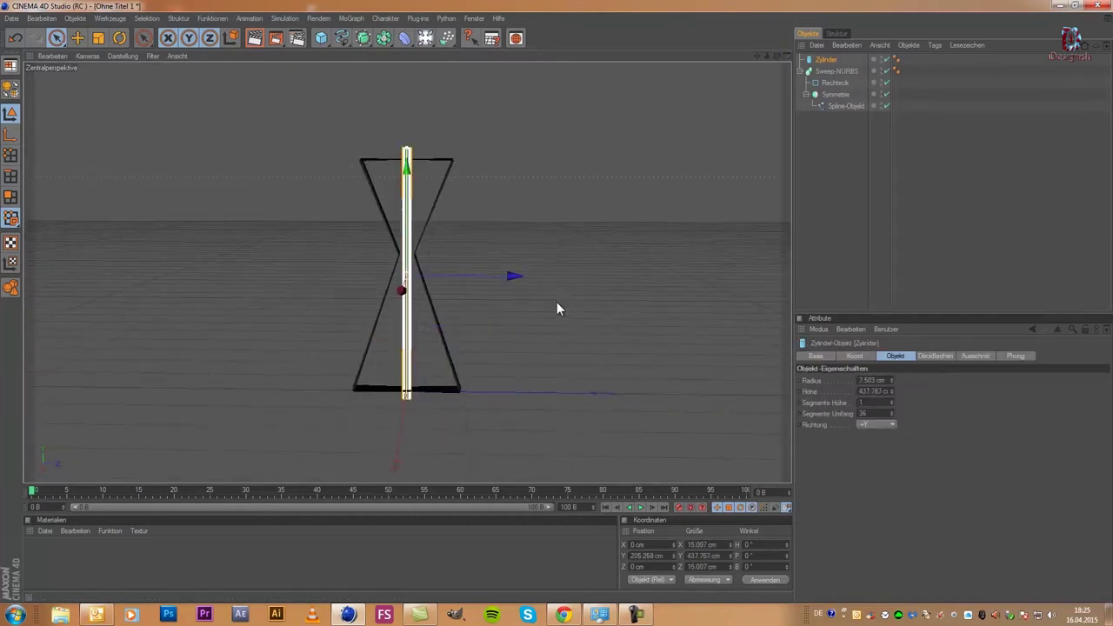
# Set the leg profile rectangle to 9 × 24 cm, oriented on the XY plane.
pyautogui.click(889, 381)
pyautogui.click(875, 424)
pyautogui.click(875, 433)
pyautogui.click(890, 384)
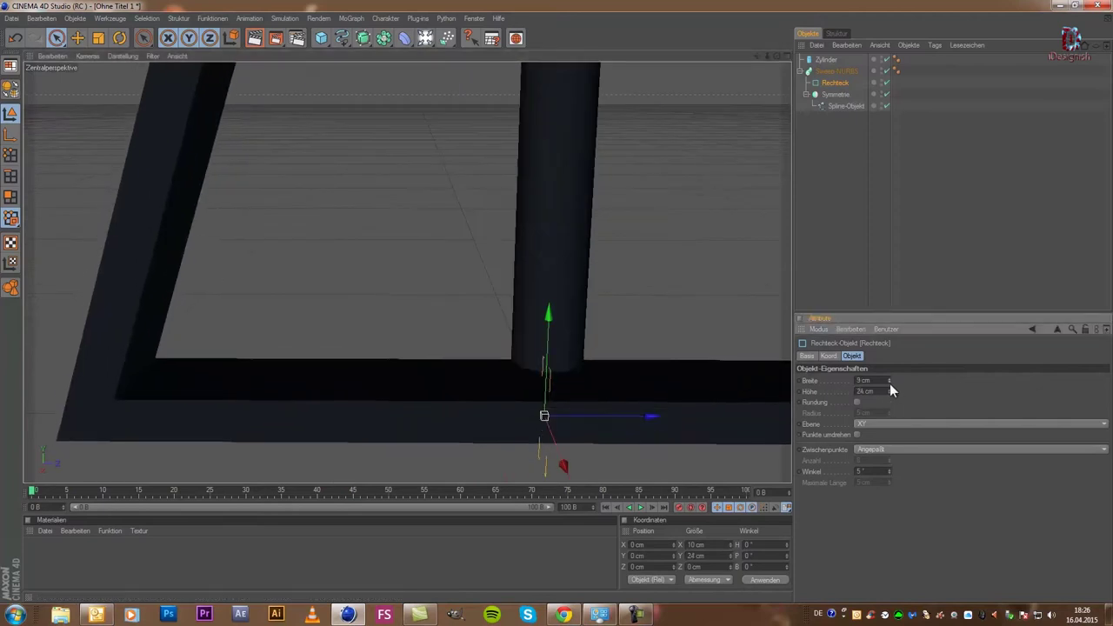
pyautogui.click(889, 383)
# Make the pole editable, then extrude its bottom cap and scale it out into a wide foot.
pyautogui.click(600, 344)
pyautogui.press('c')
pyautogui.click(10, 159)
pyautogui.click(550, 365)
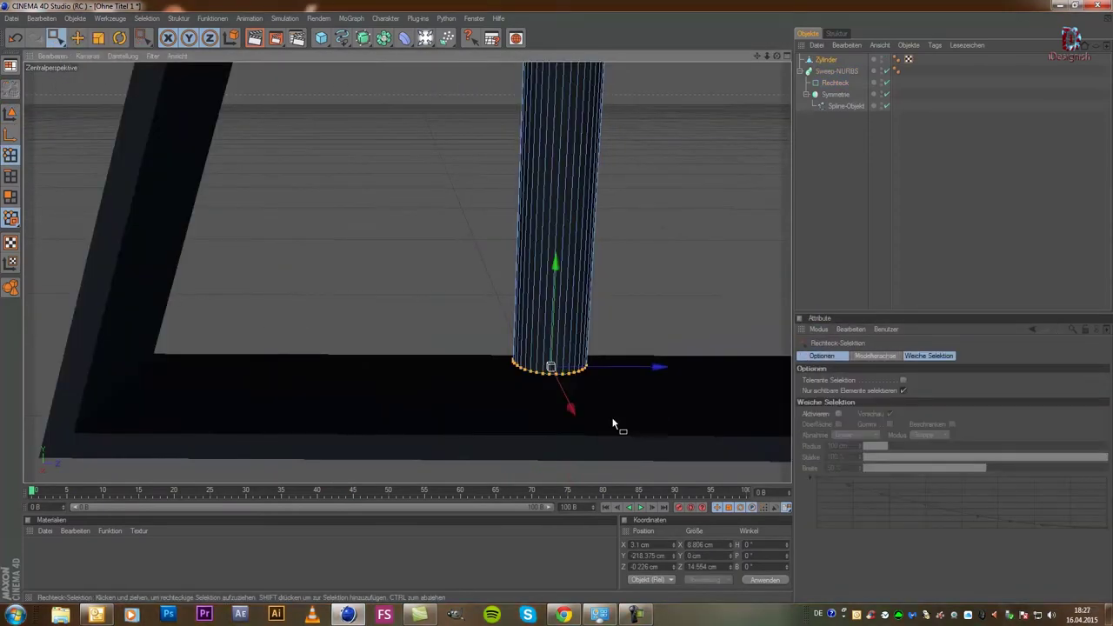
pyautogui.rightClick(413, 313)
pyautogui.click(473, 517)
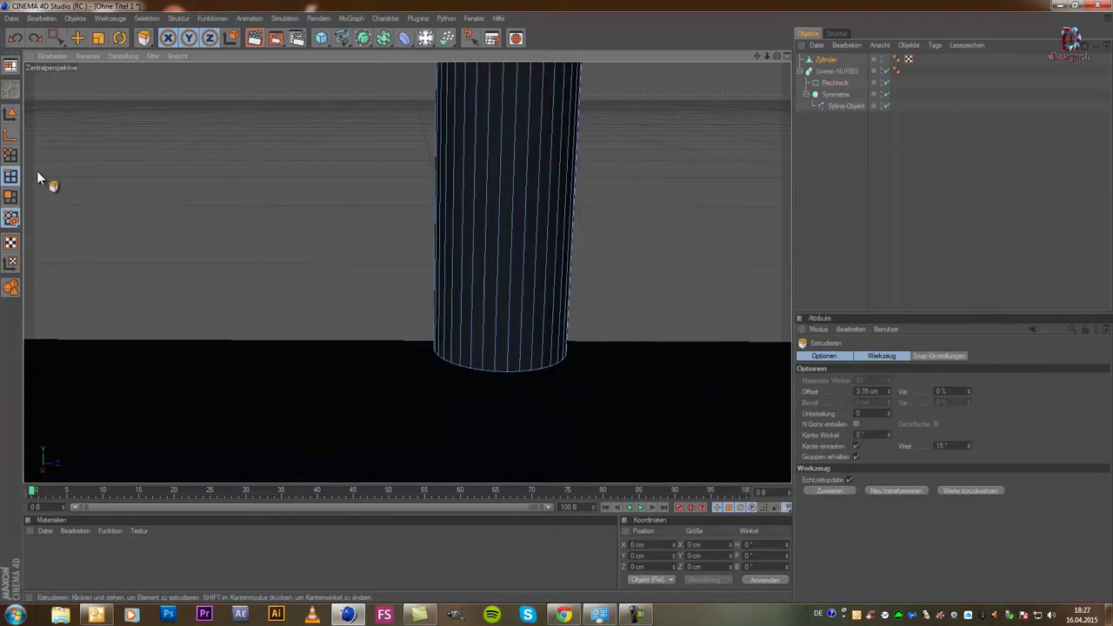
pyautogui.press('t')
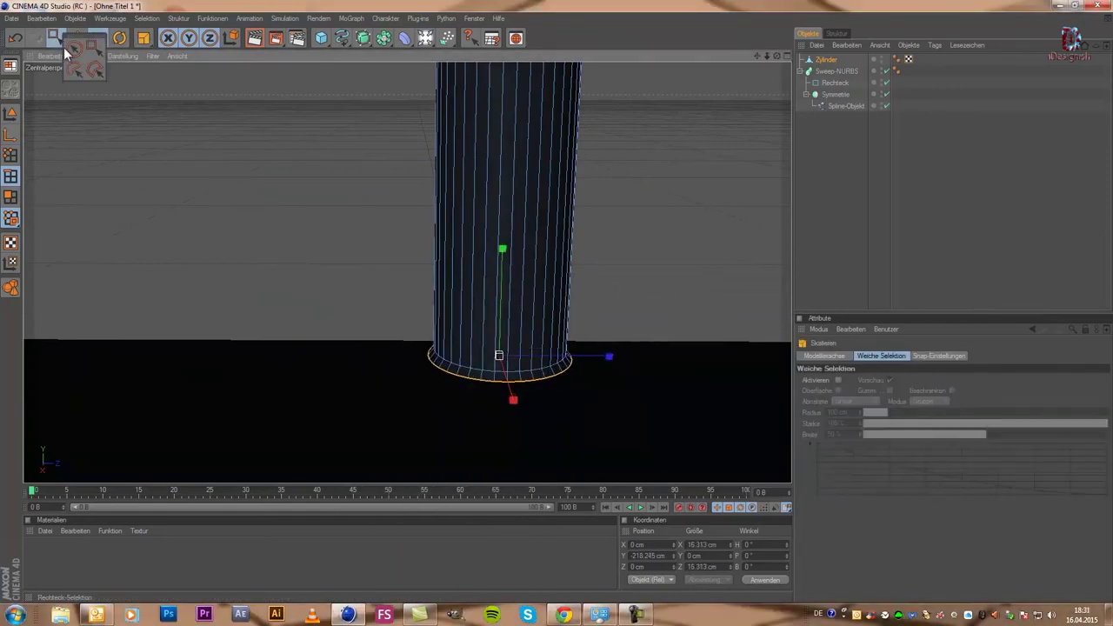
pyautogui.moveTo(607, 306); pyautogui.dragTo(557, 301)
# Collapse the flared bottom cap's points with Verschmelzen.
pyautogui.rightClick(272, 300)
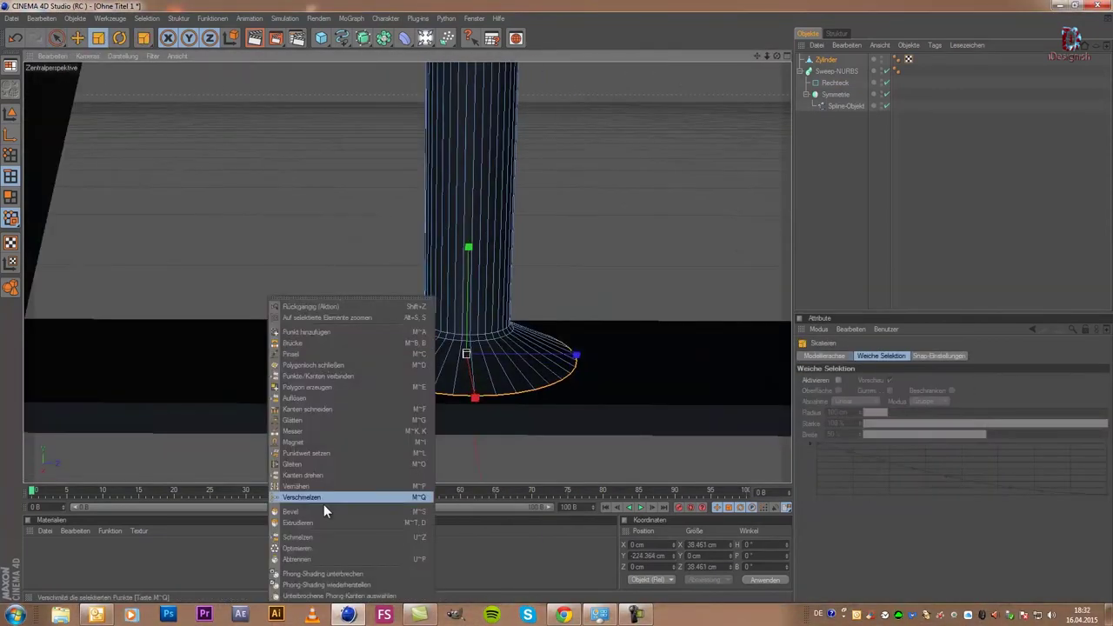
pyautogui.click(324, 505)
pyautogui.hotkey('ctrl', 'z')
pyautogui.rightClick(265, 300)
pyautogui.click(300, 499)
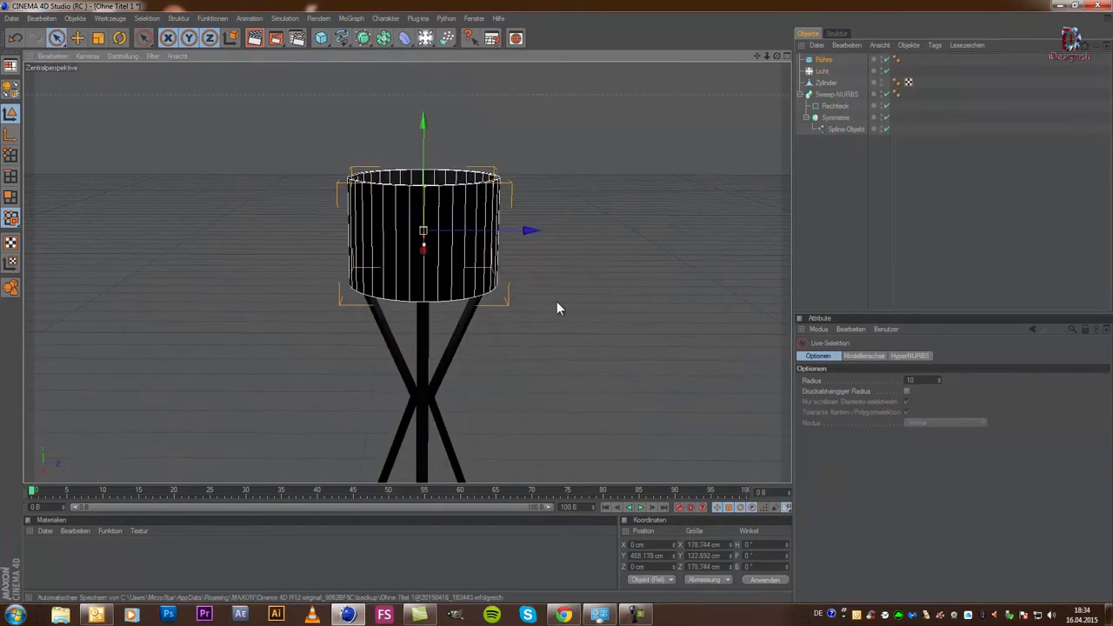
# Switch to the four-view layout to check the tube shade above the legs.
pyautogui.press('F5')
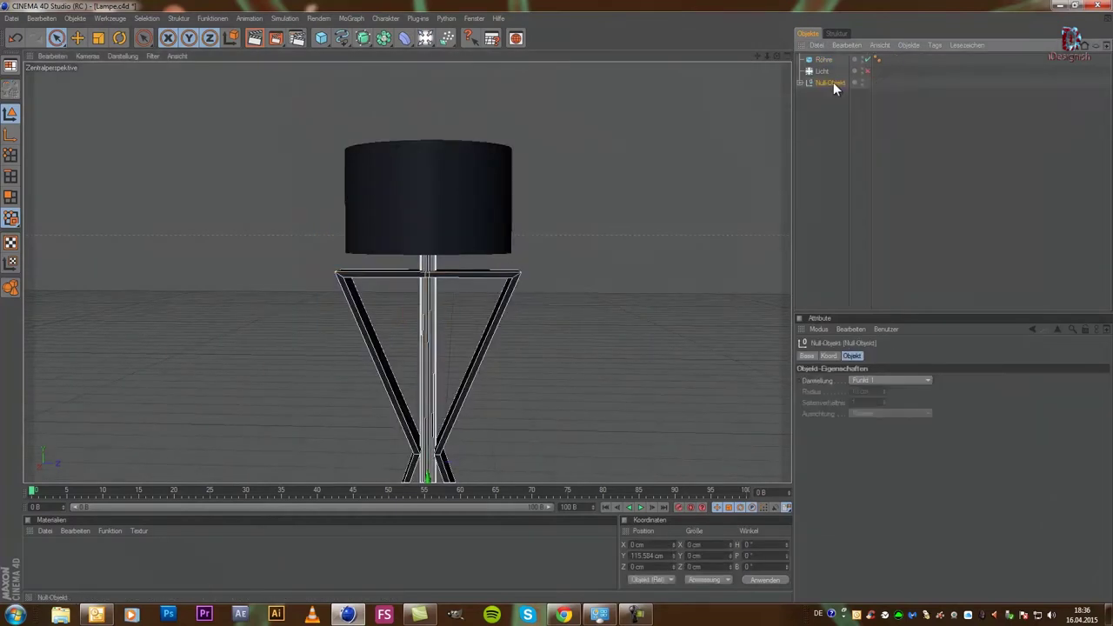
# Put the baseboard profile spline into an Extrude NURBS, working in the right side view.
pyautogui.press('F3')
pyautogui.click(341, 38)
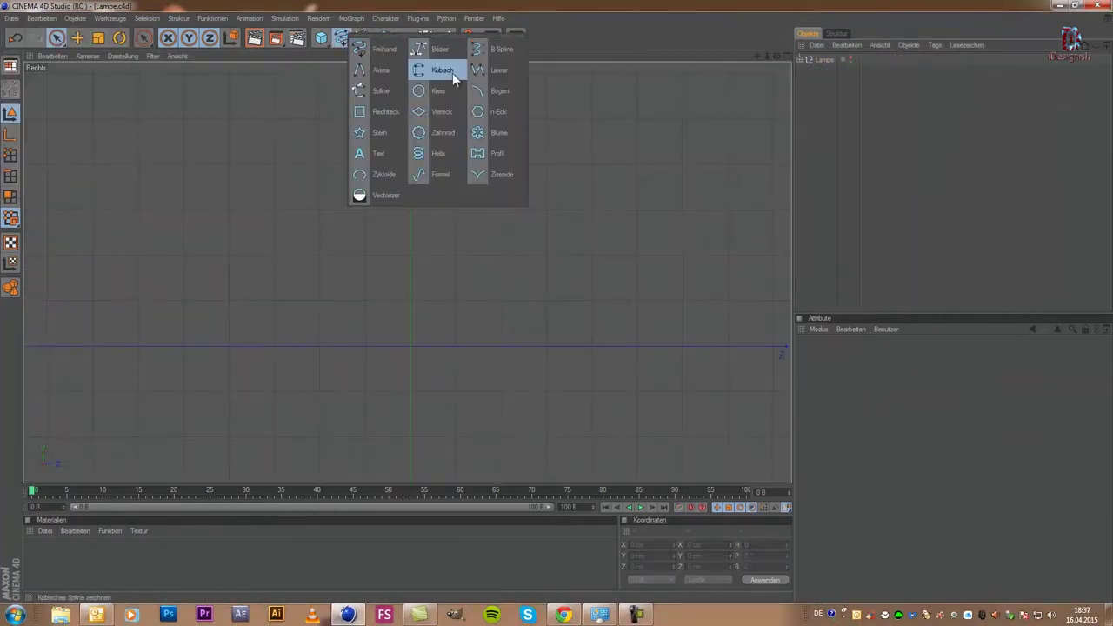
pyautogui.click(447, 75)
pyautogui.click(384, 37)
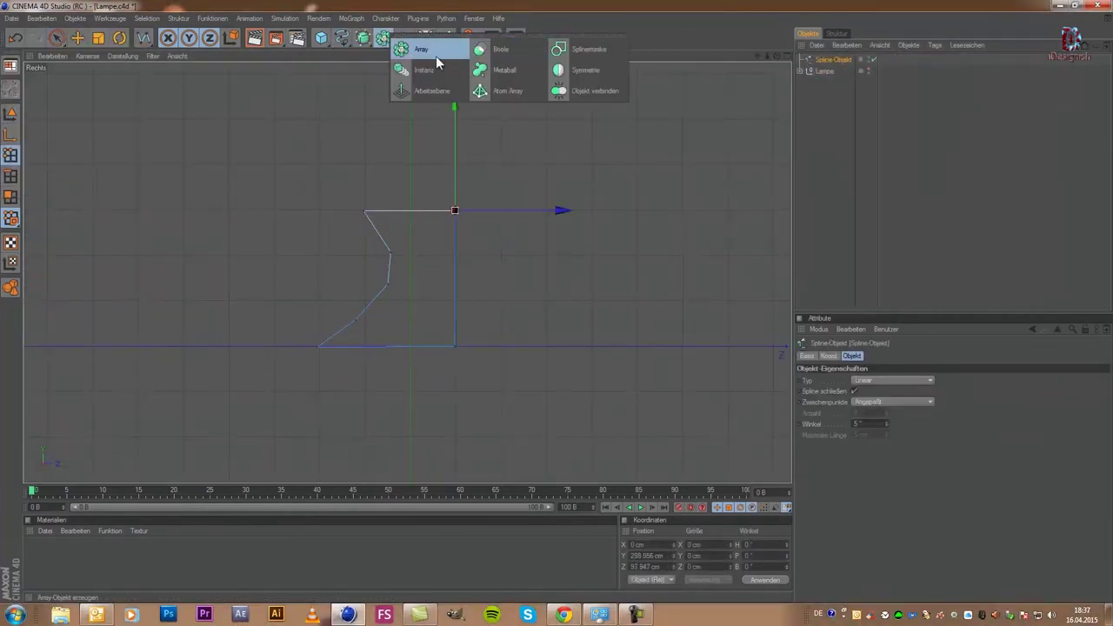
pyautogui.keyDown('alt'); pyautogui.click(426, 47); pyautogui.keyUp('alt')
# Tilt the extruded baseboard strip slightly and maximise the perspective view.
pyautogui.press('F1')
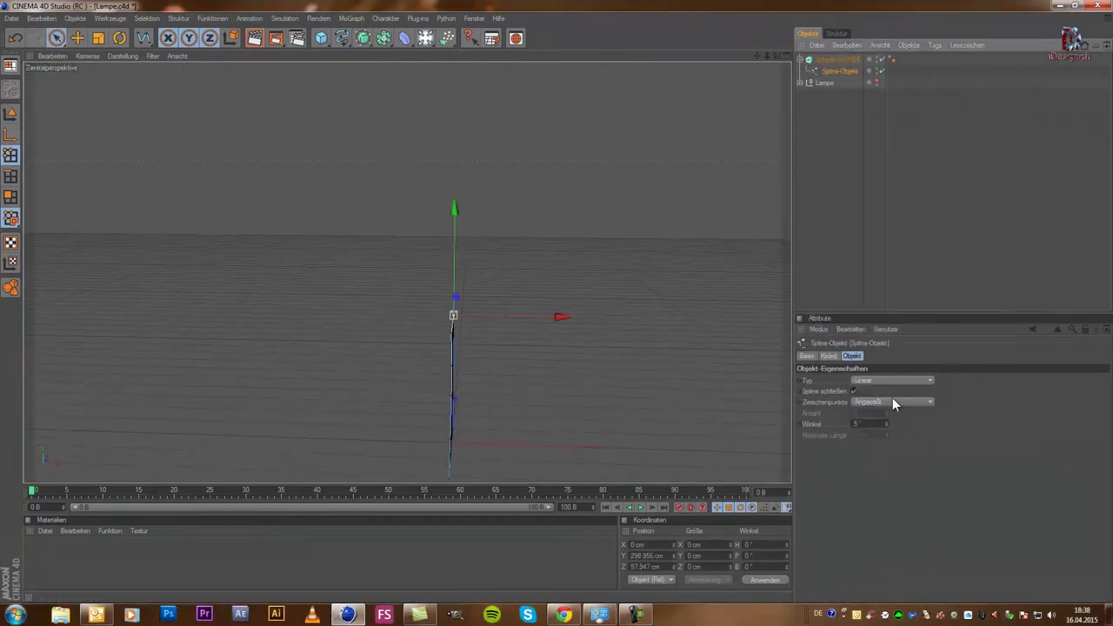
pyautogui.press('r')
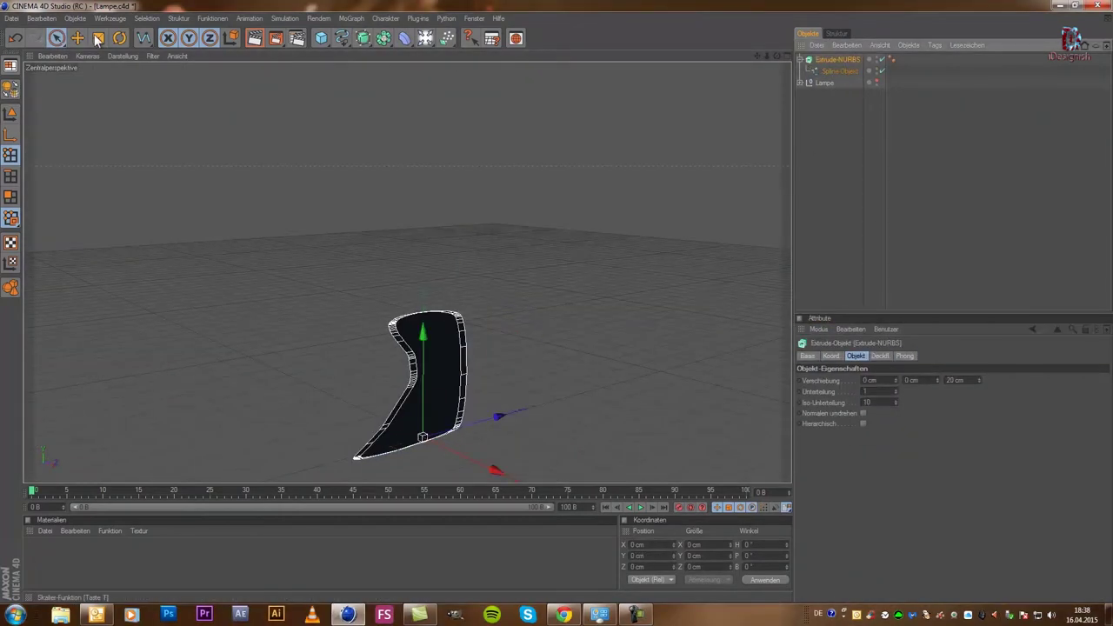
pyautogui.moveTo(468, 446); pyautogui.dragTo(452, 463)
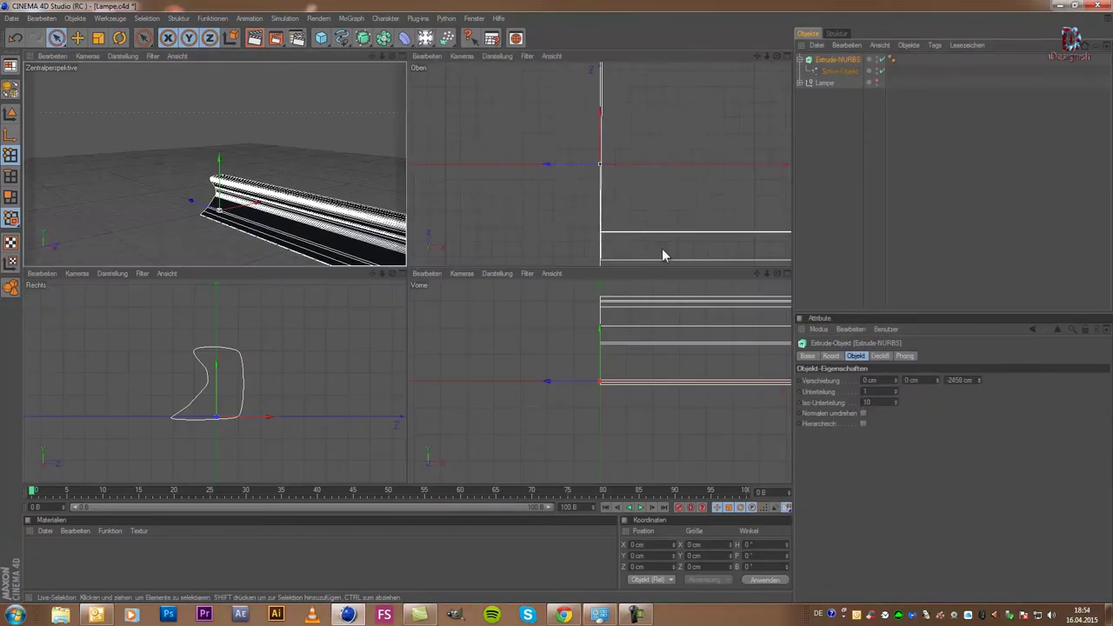
pyautogui.scroll(2, 661, 248)
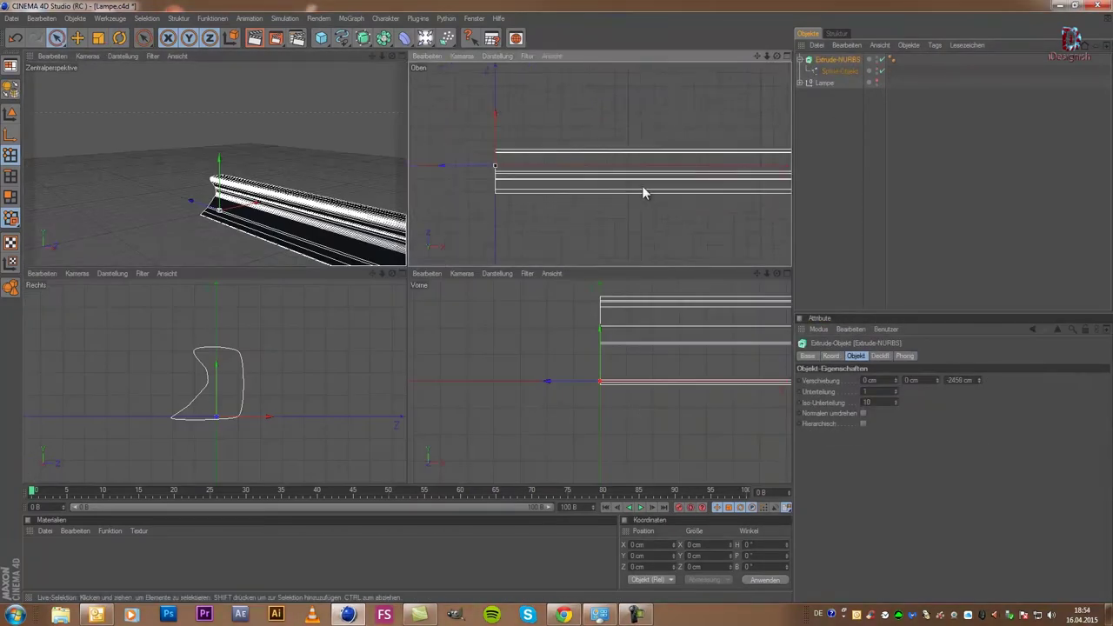
pyautogui.middleClick(400, 261)
pyautogui.scroll(-3, 539, 244)
# Add a cube and stretch it into a thin wall.
pyautogui.press('t')
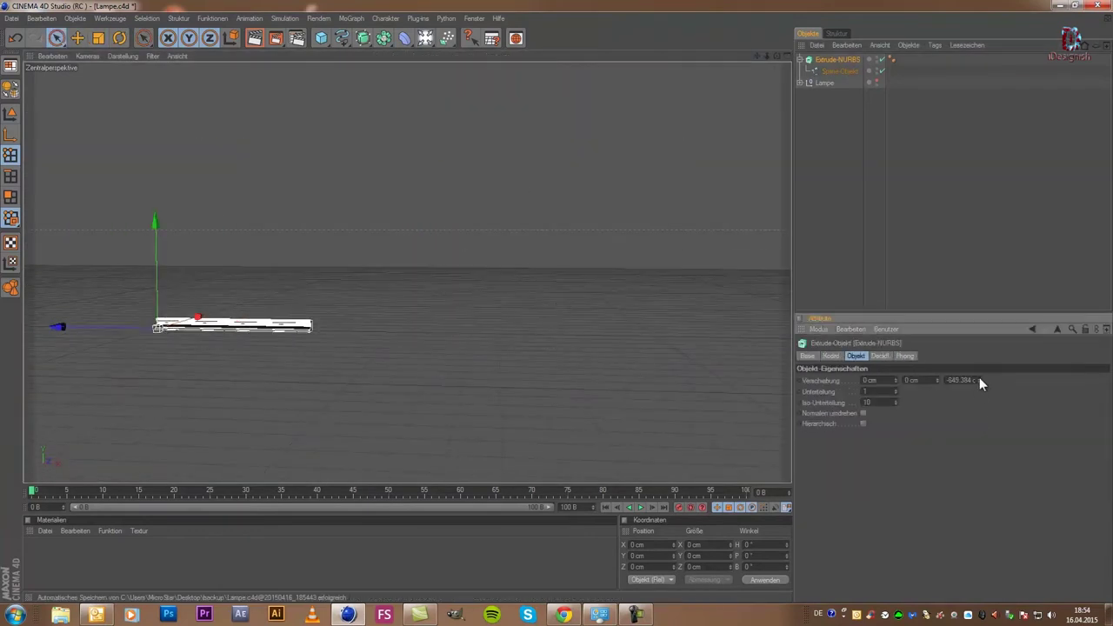
pyautogui.moveTo(321, 37); pyautogui.dragTo(370, 52)
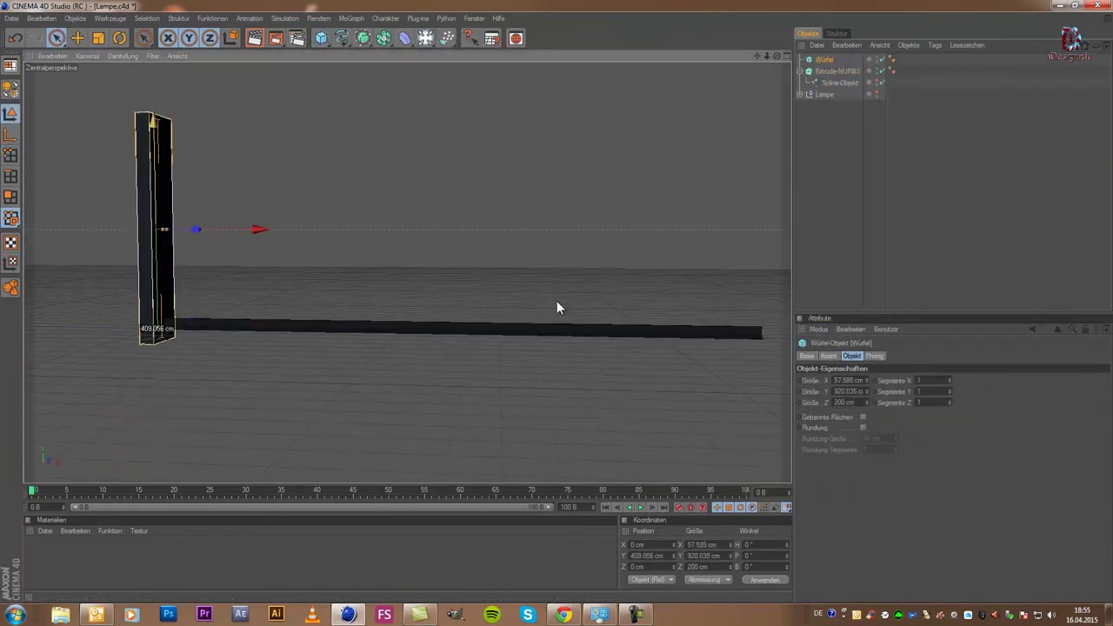
pyautogui.moveTo(196, 217); pyautogui.dragTo(115, 227)
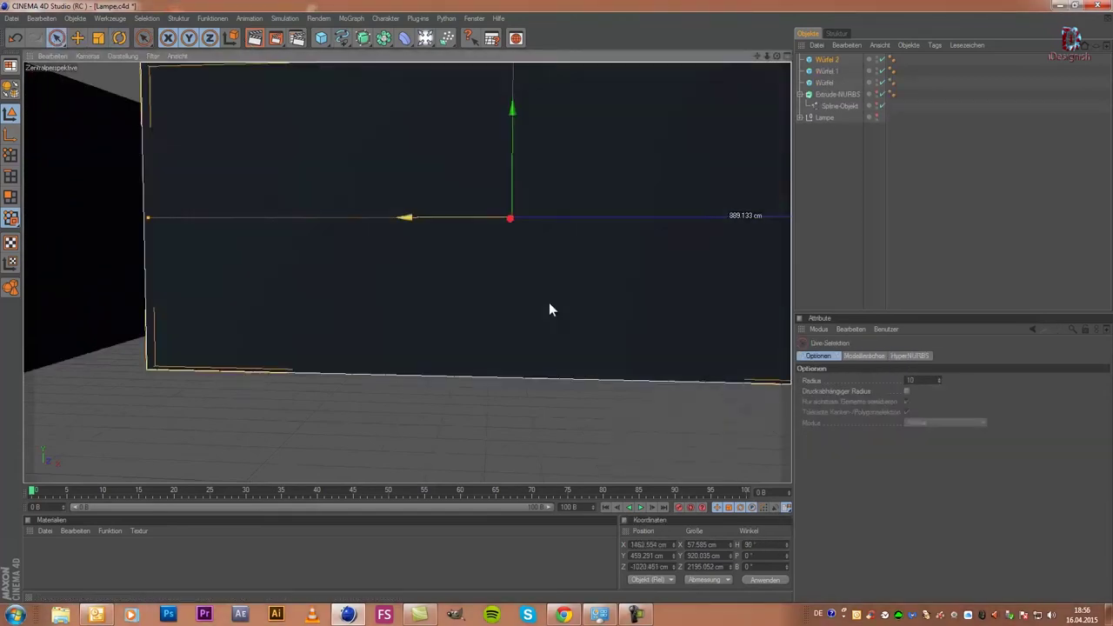
pyautogui.middleClick(549, 309)
# Copy and paste the wall cube to make the remaining walls.
pyautogui.press('F1')
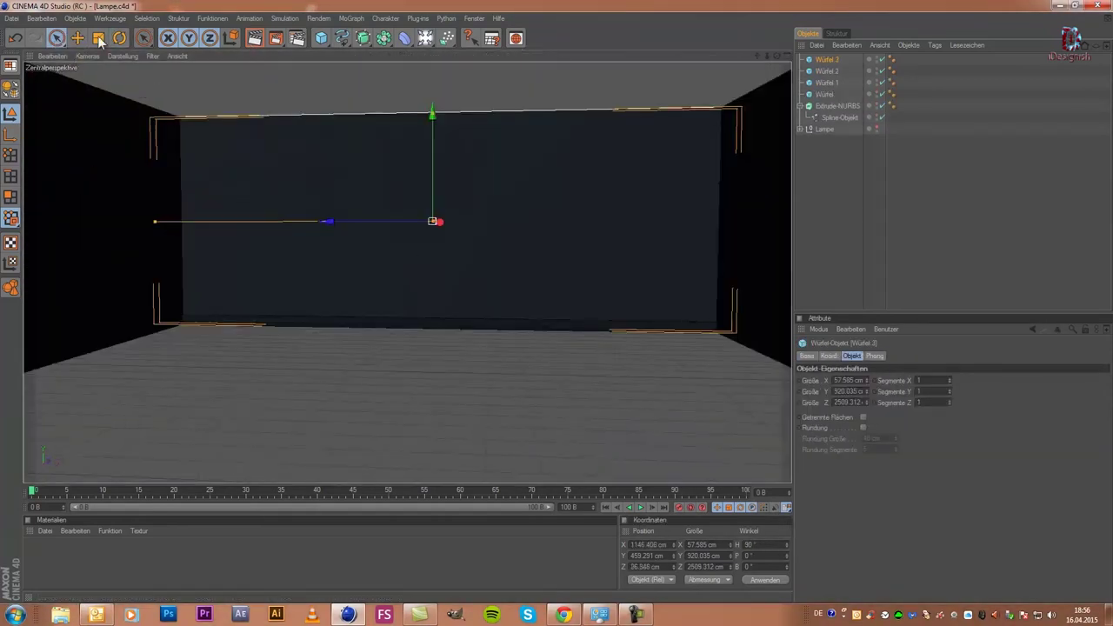
pyautogui.keyDown('alt'); pyautogui.moveTo(391, 261); pyautogui.dragTo(609, 226); pyautogui.keyUp('alt')
pyautogui.middleClick(654, 208)
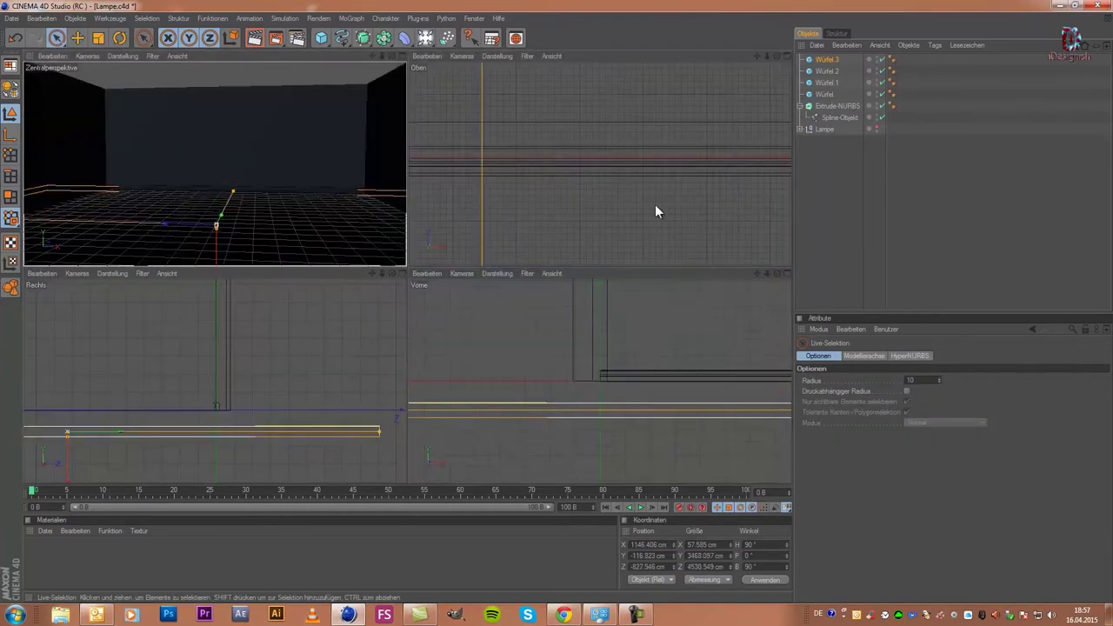
pyautogui.hotkey('ctrl', 'c')
pyautogui.hotkey('ctrl', 'v')
pyautogui.middleClick(220, 249)
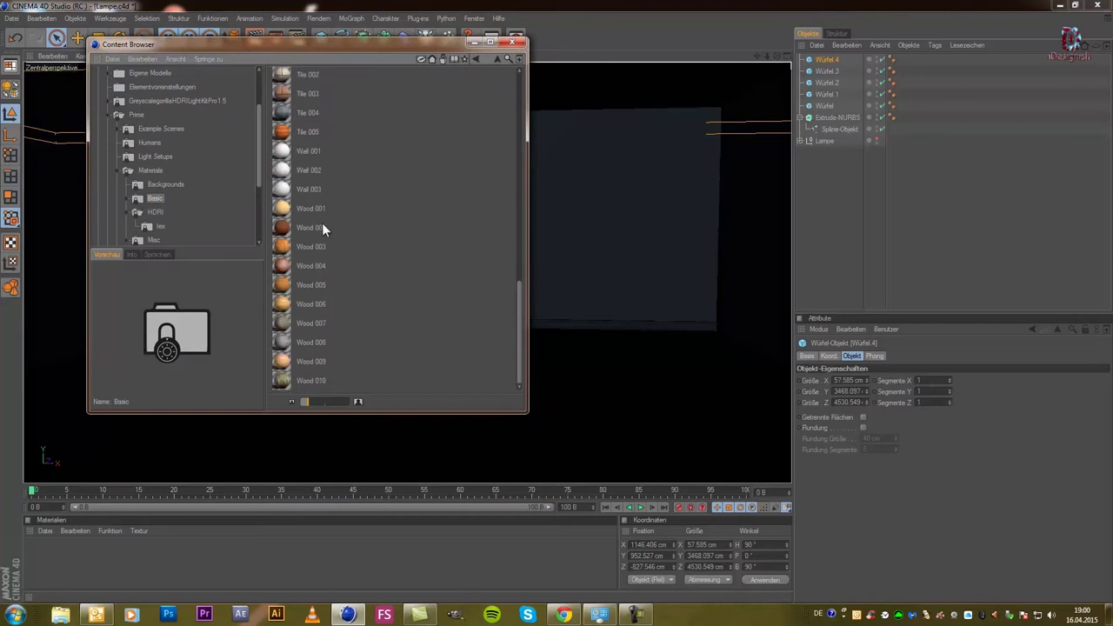
# Load a red material and a wood preset from the Content Browser's materials folders.
pyautogui.click(122, 179)
pyautogui.scroll(-2, 122, 179)
pyautogui.click(161, 143)
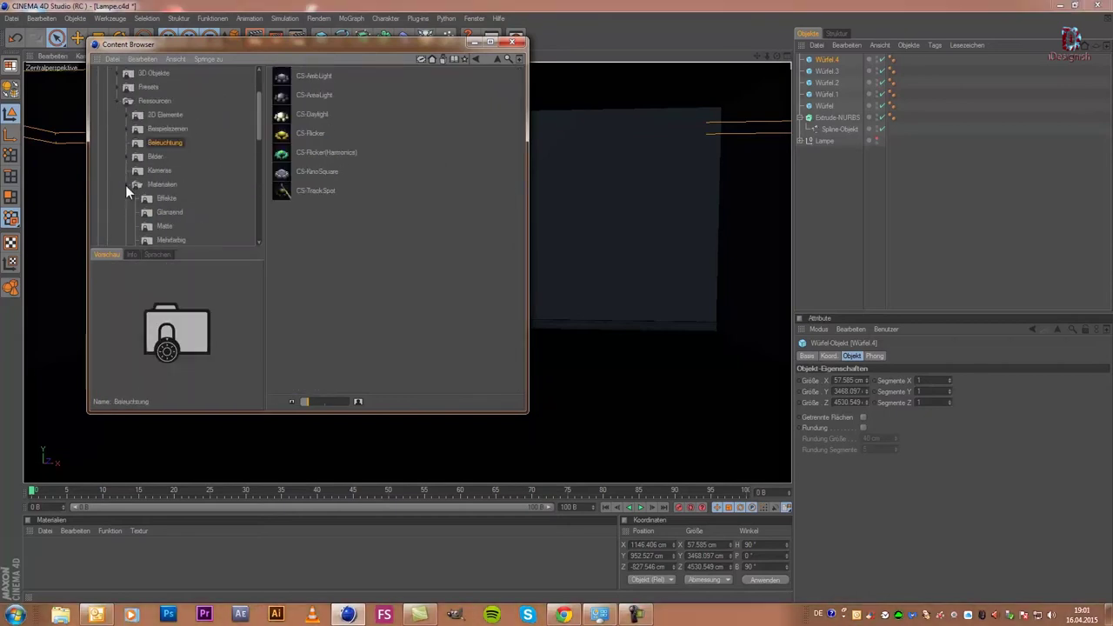
pyautogui.click(156, 198)
pyautogui.doubleClick(330, 149)
pyautogui.click(175, 143)
pyautogui.doubleClick(306, 266)
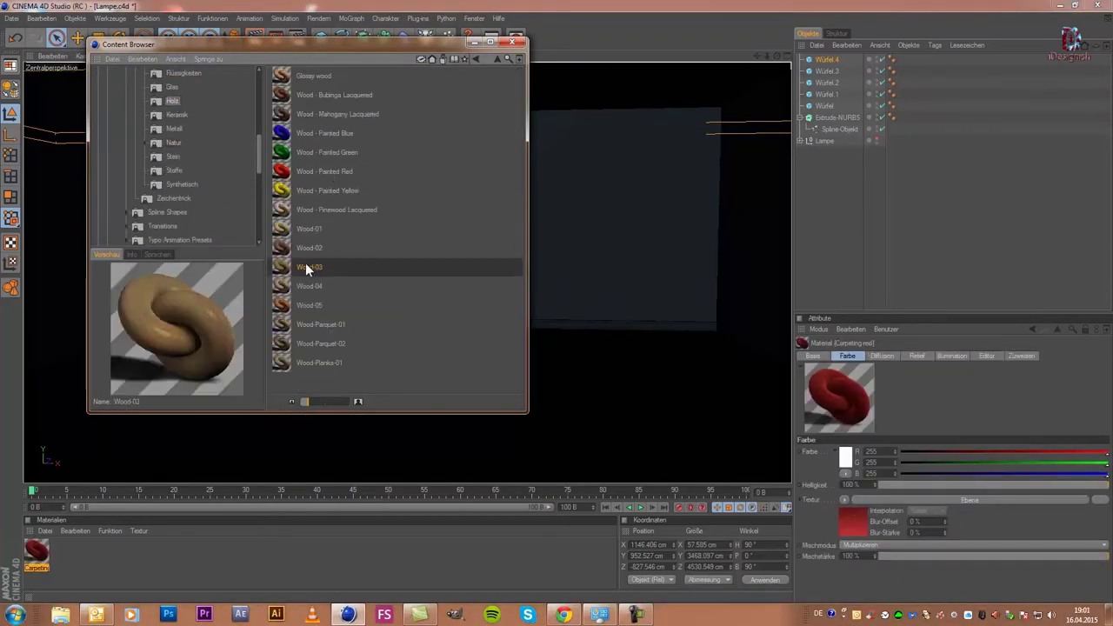
# Apply the red material to the walls and create a new Mat with a wood texture.
pyautogui.click(56, 552)
pyautogui.moveTo(56, 553); pyautogui.dragTo(405, 328)
pyautogui.doubleClick(105, 557)
pyautogui.doubleClick(37, 550)
pyautogui.click(541, 178)
pyautogui.doubleClick(322, 199)
# Give the Mat 14% Fresnel reflection and Relief, then assign a shader to the glow material.
pyautogui.click(196, 241)
pyautogui.click(302, 178)
pyautogui.click(330, 310)
pyautogui.click(223, 272)
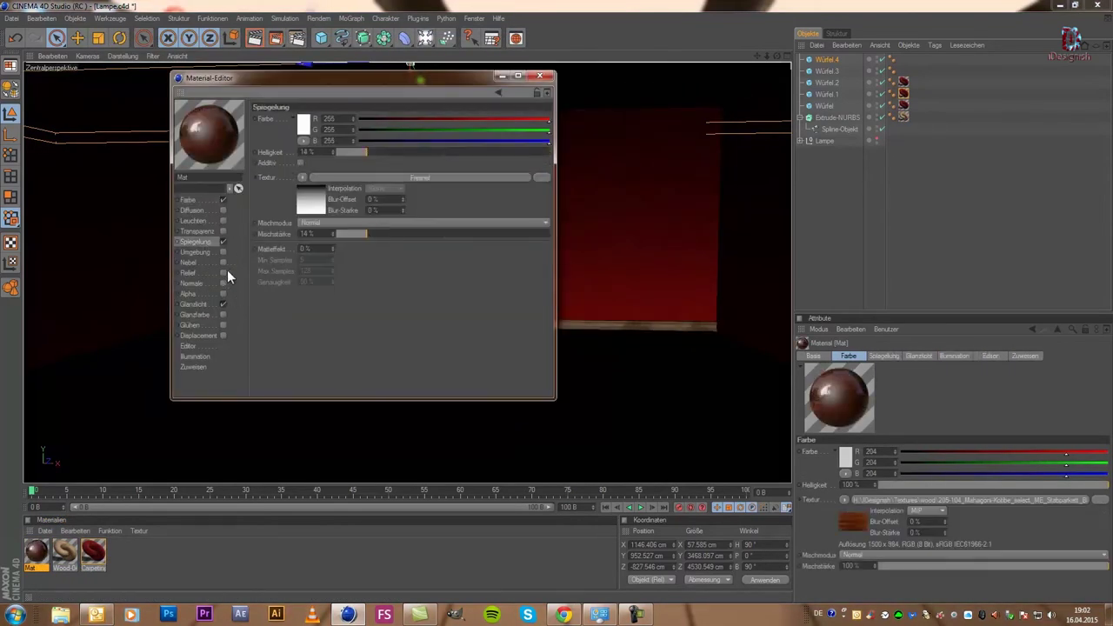
pyautogui.press('Return')
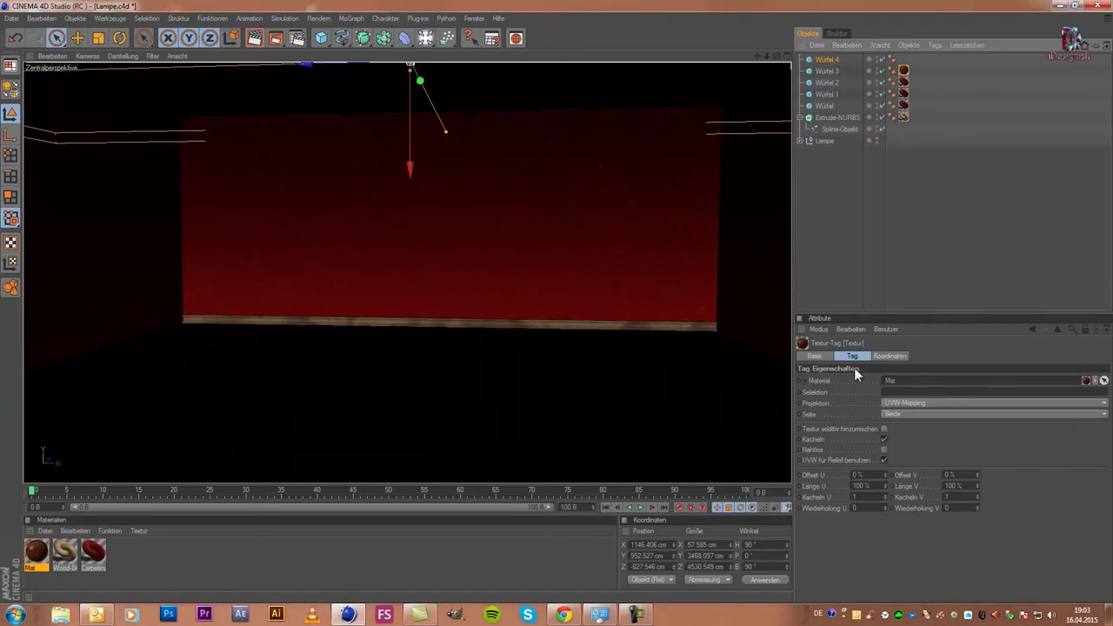
pyautogui.click(875, 141)
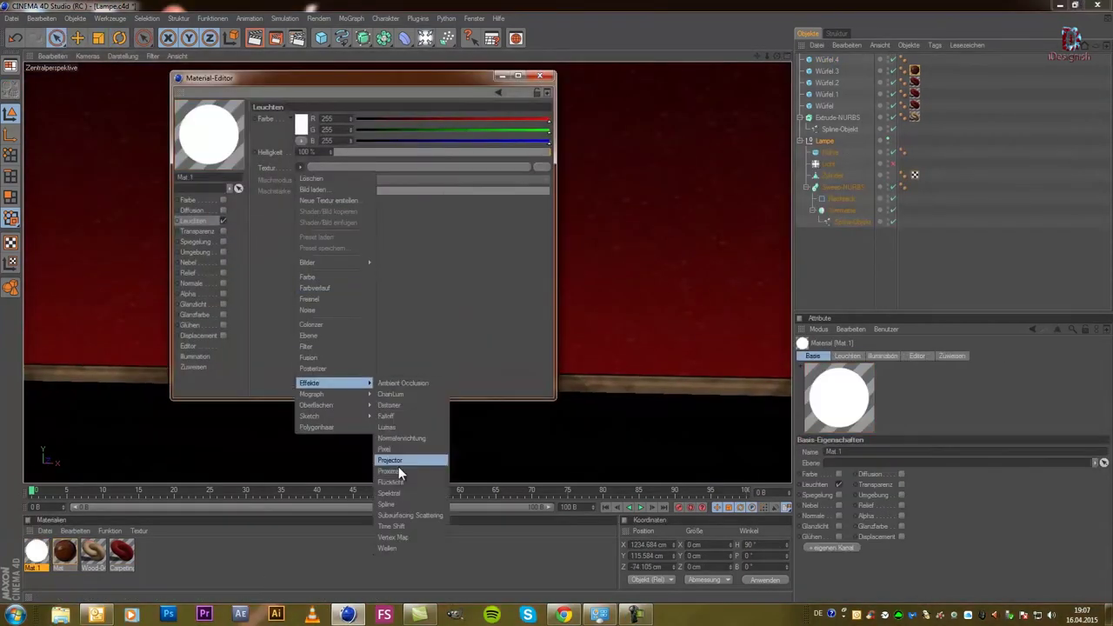
pyautogui.click(398, 466)
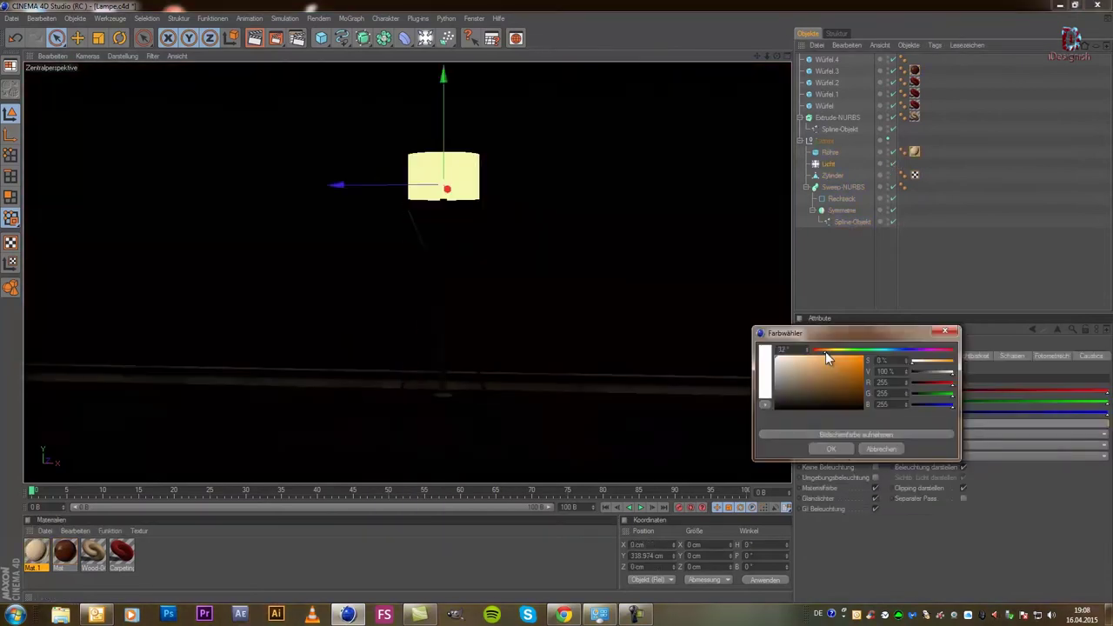
# Confirm the warm glow colour, set the light's falloff to inverse square, and add another light.
pyautogui.click(831, 448)
pyautogui.click(933, 356)
pyautogui.click(979, 458)
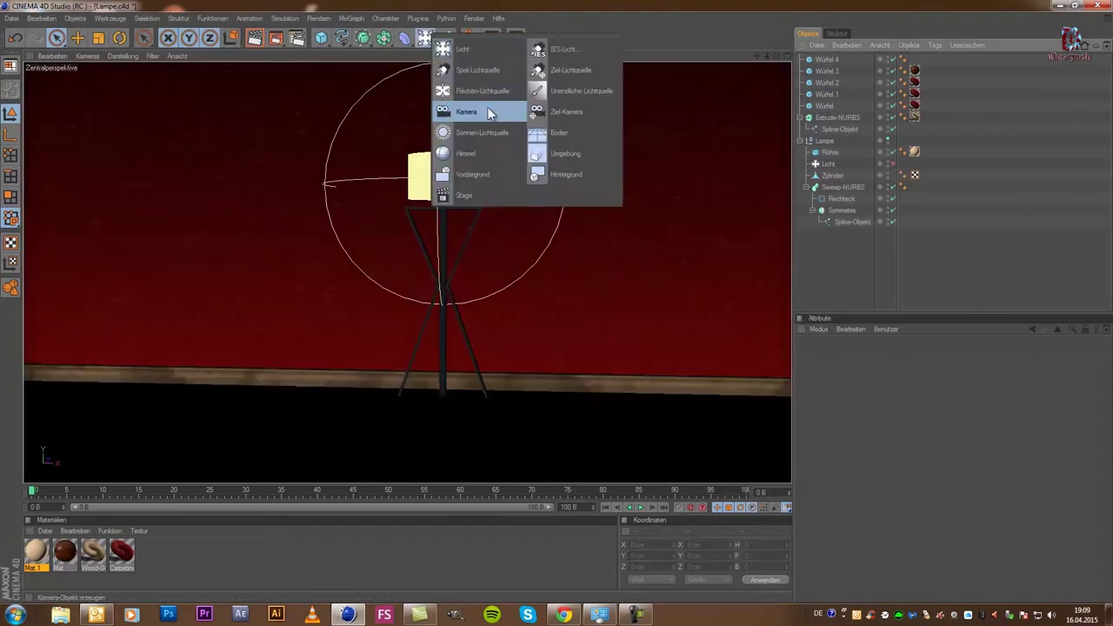
pyautogui.click(472, 45)
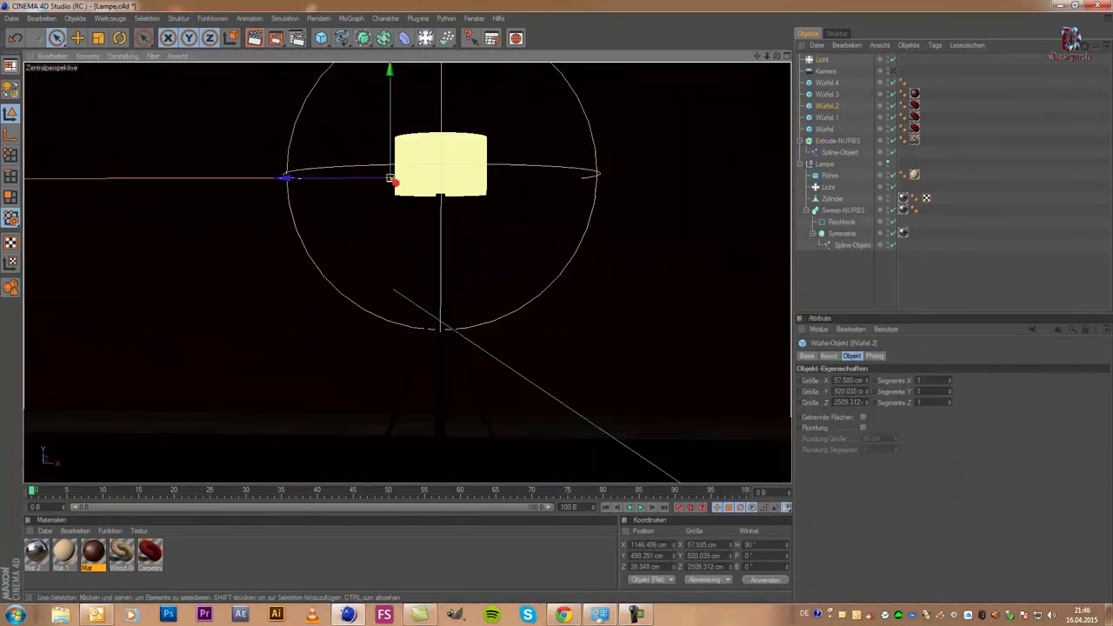
# Add a Ring object and move it into place around the lamp's base.
pyautogui.click(825, 71)
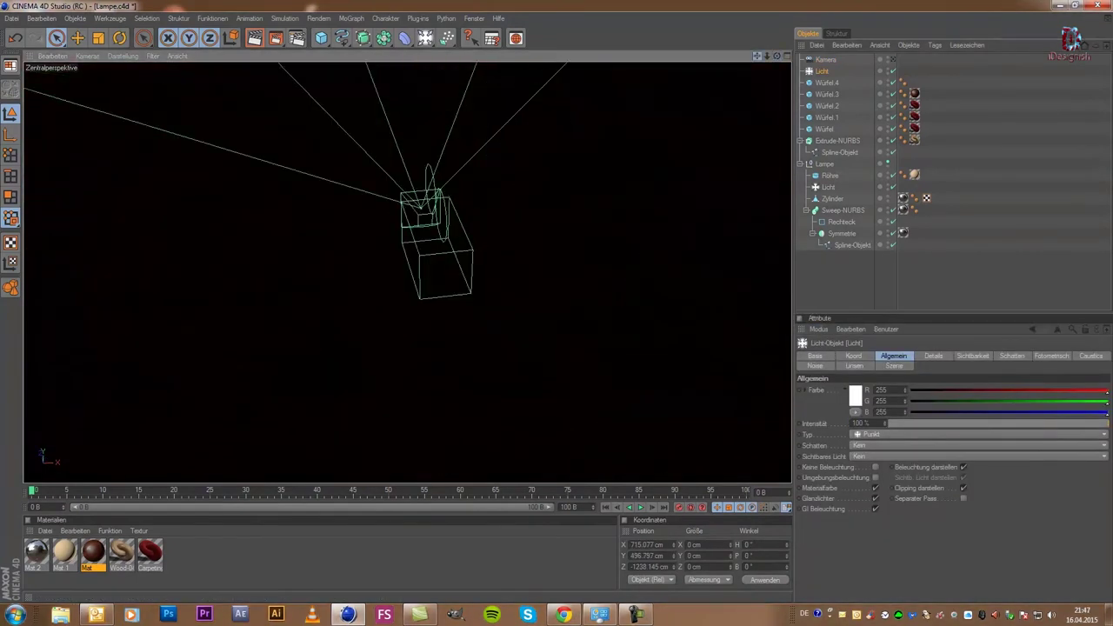
pyautogui.click(613, 91)
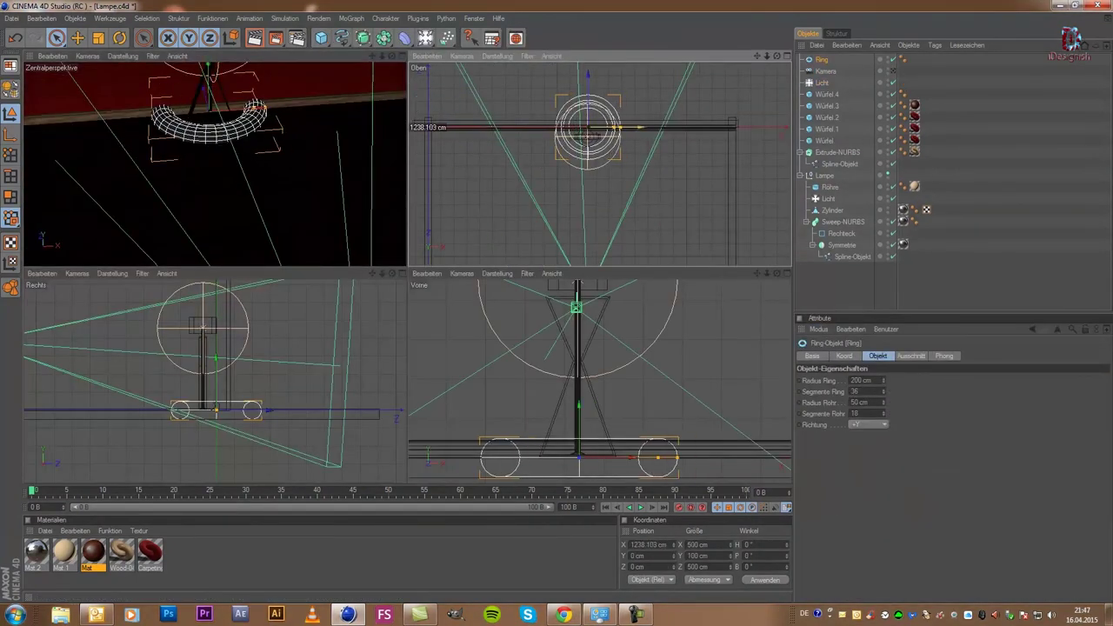
pyautogui.moveTo(615, 127); pyautogui.dragTo(607, 213)
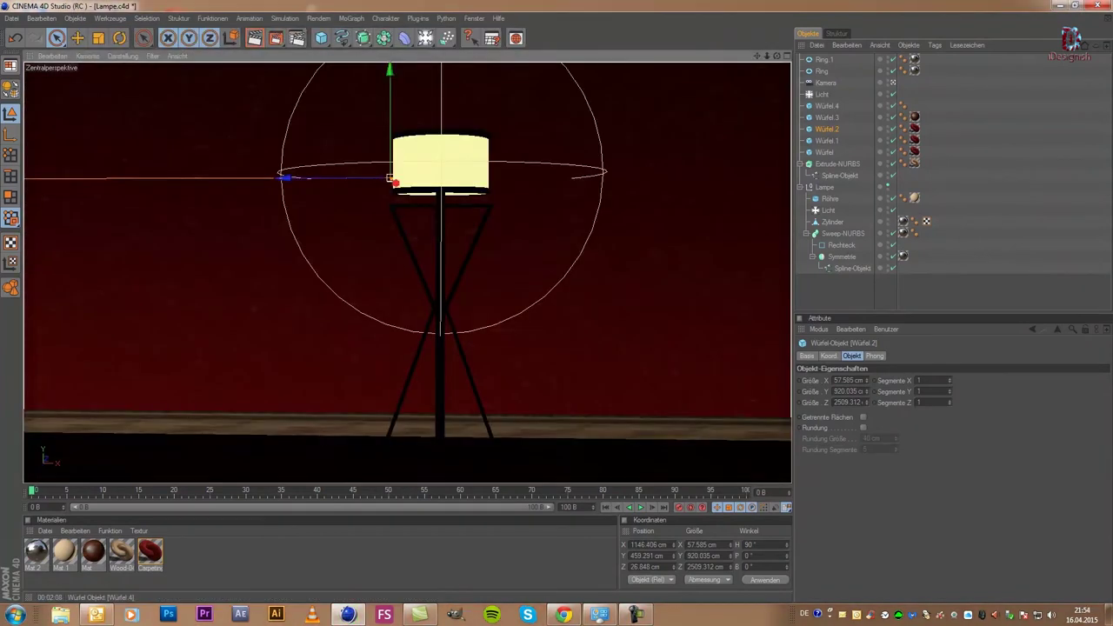
# Open Mat 2 in the material editor to edit its reflection settings.
pyautogui.doubleClick(35, 551)
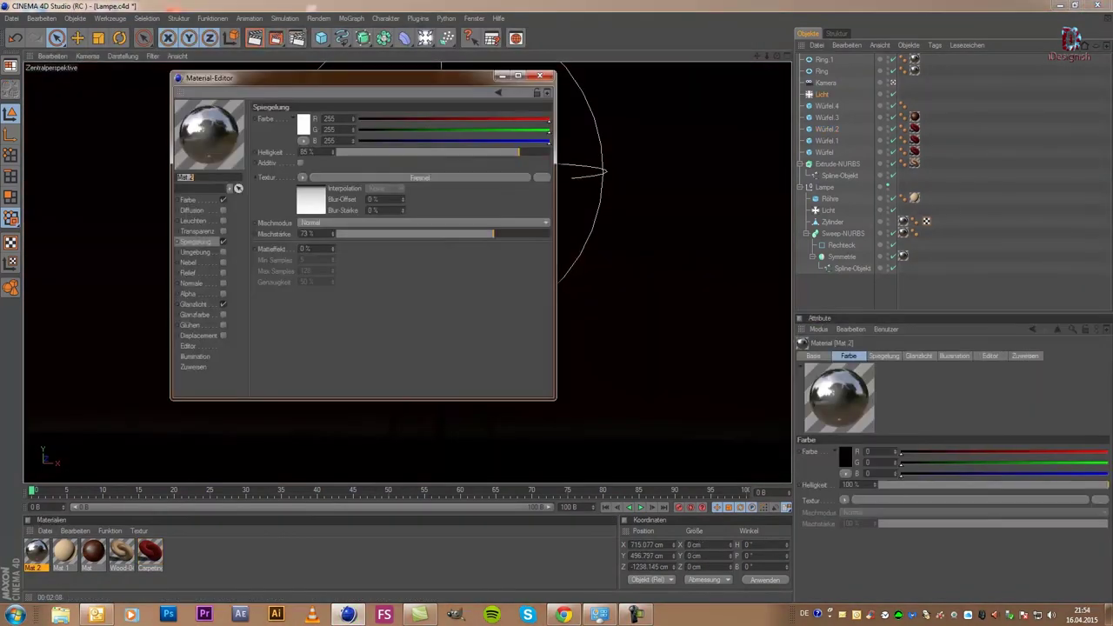